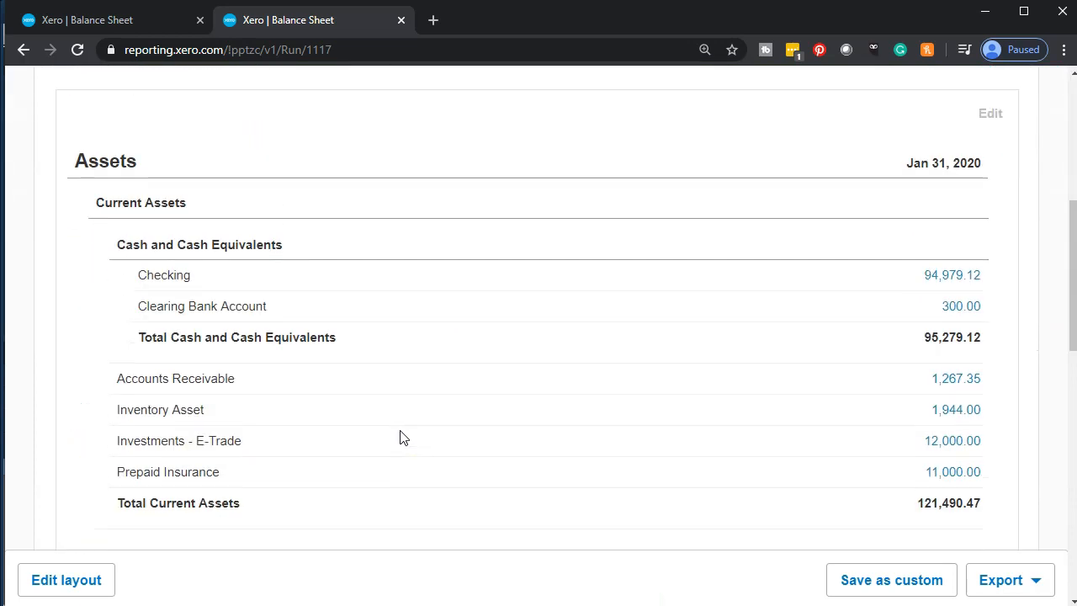
Review the assets and long-term liabilities on the January 31, 2020 balance sheet, minimizing QuickBooks to return to Xero.
scroll(402, 436, down, 1)
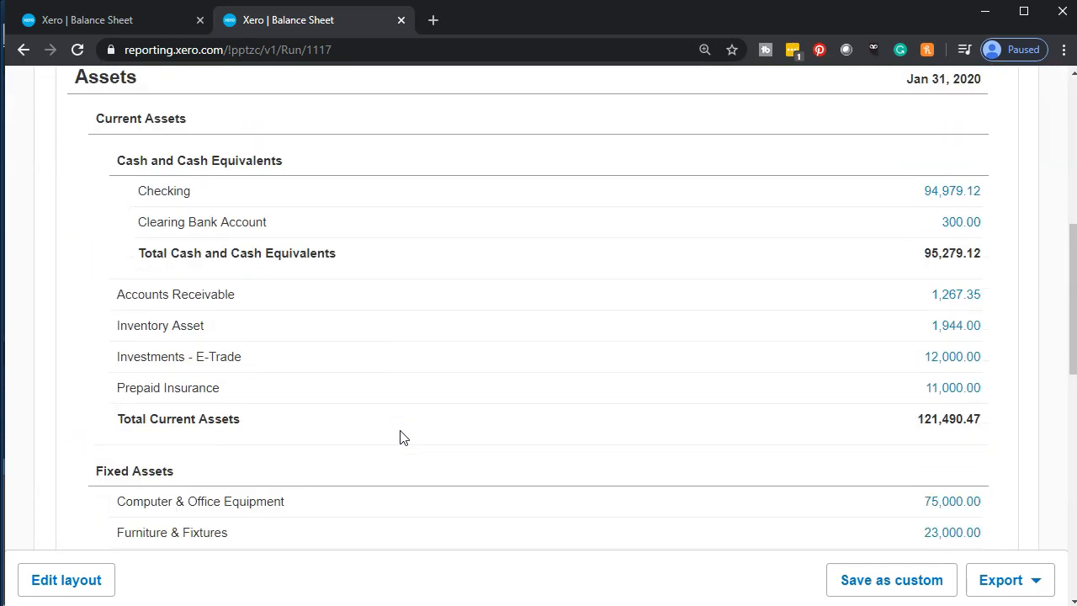
key(ctrl+plus)
key(ctrl+minus)
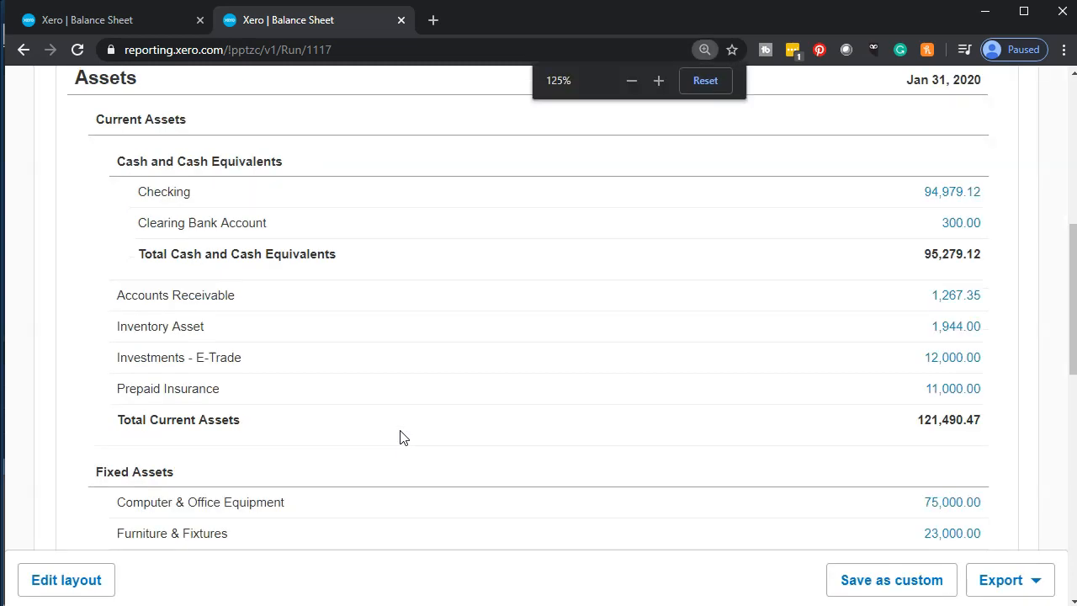
click(399, 432)
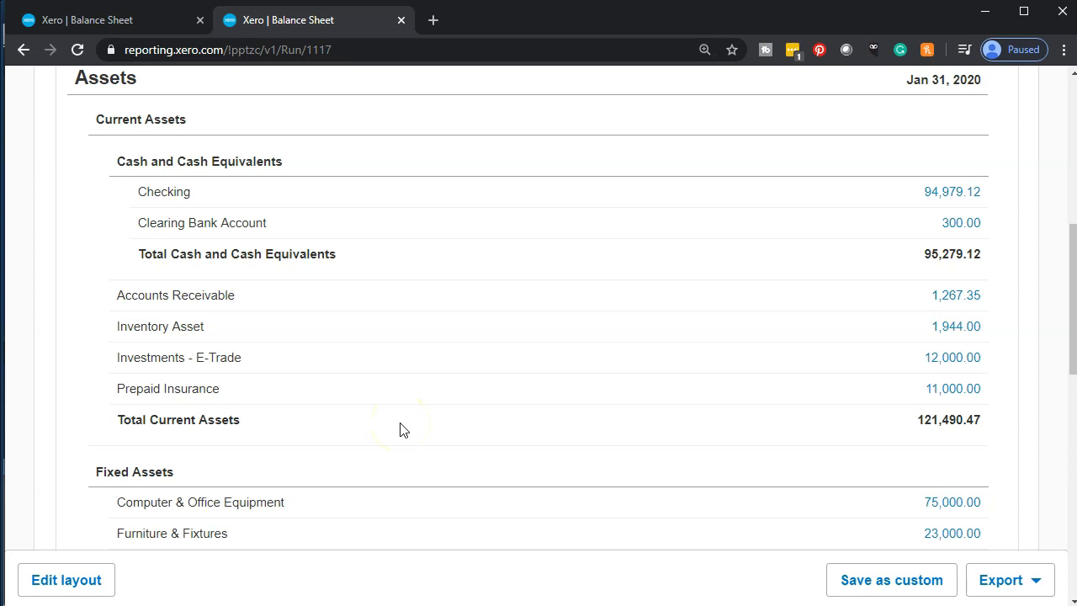
scroll(400, 429, down, 6)
click(353, 399)
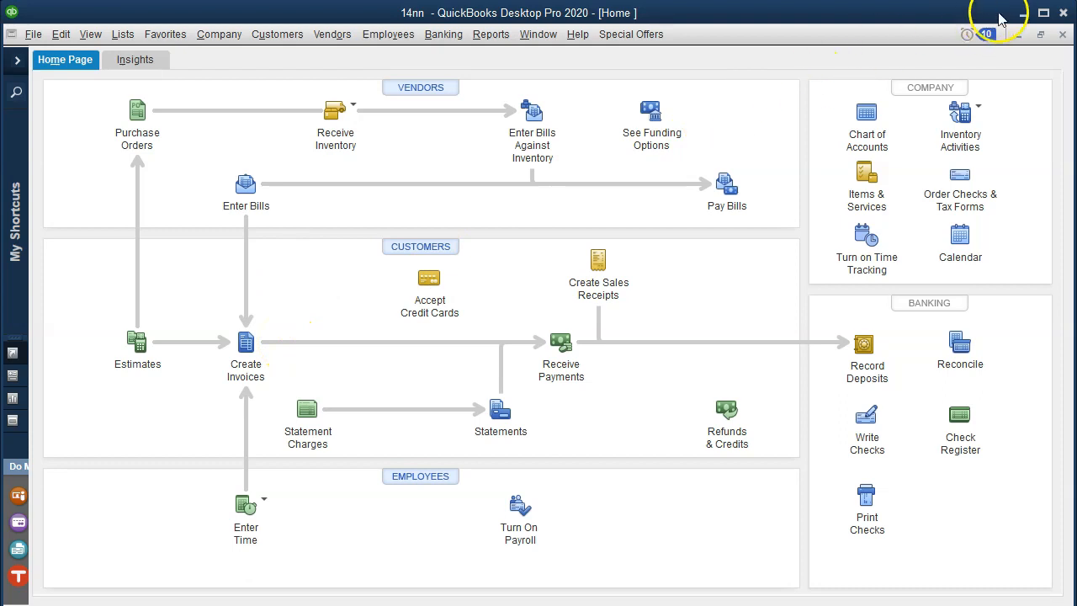
click(1025, 14)
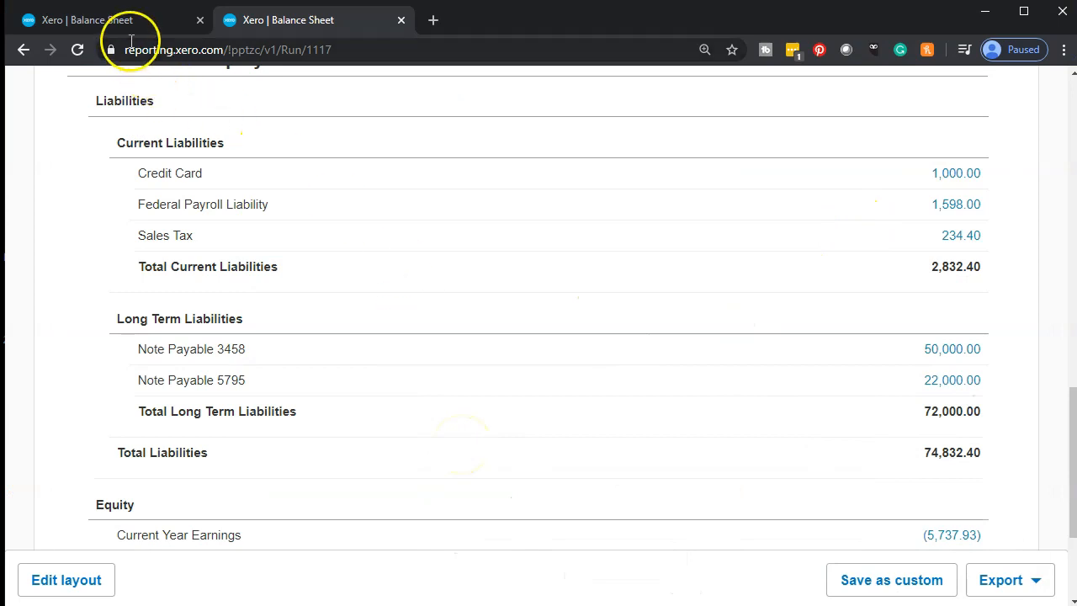
Go to the other Balance Sheet browser tab, reduce its page zoom and open the accounting Reports list.
click(110, 20)
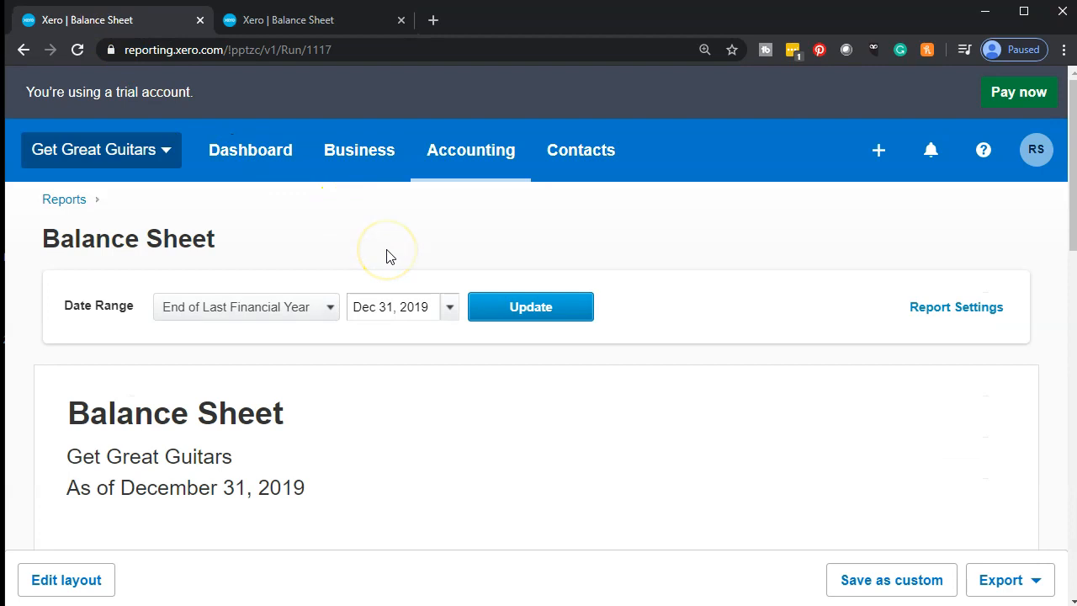
key(ctrl+minus)
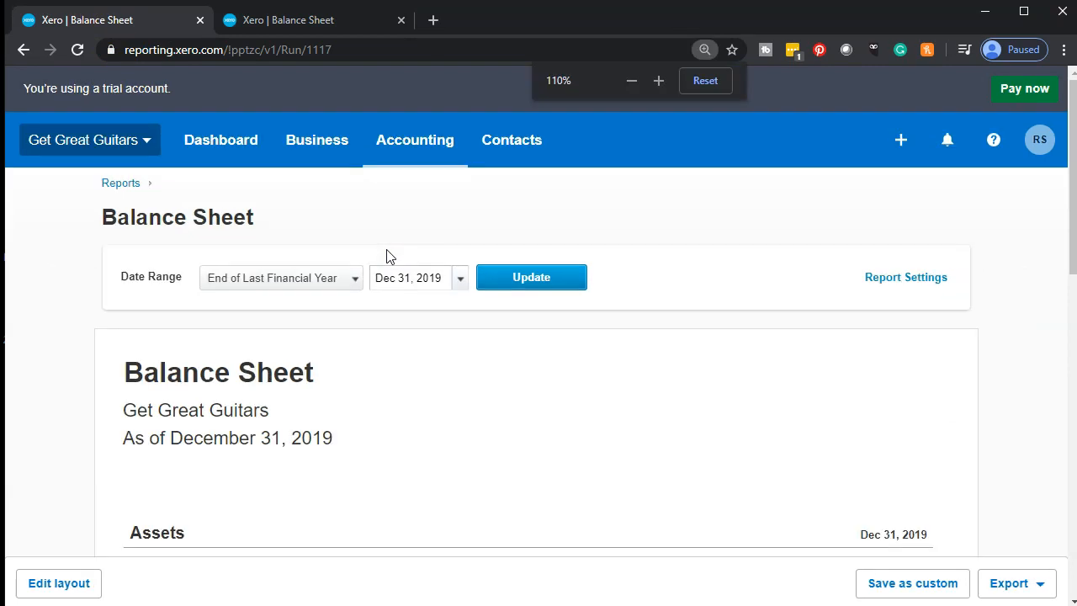
key(ctrl+minus)
click(380, 228)
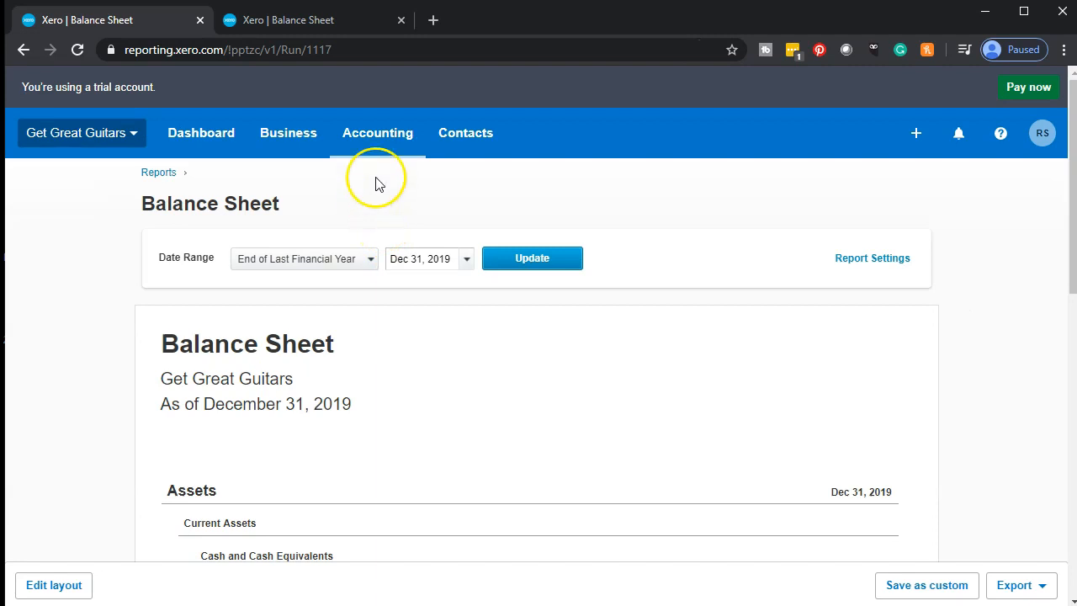
click(377, 147)
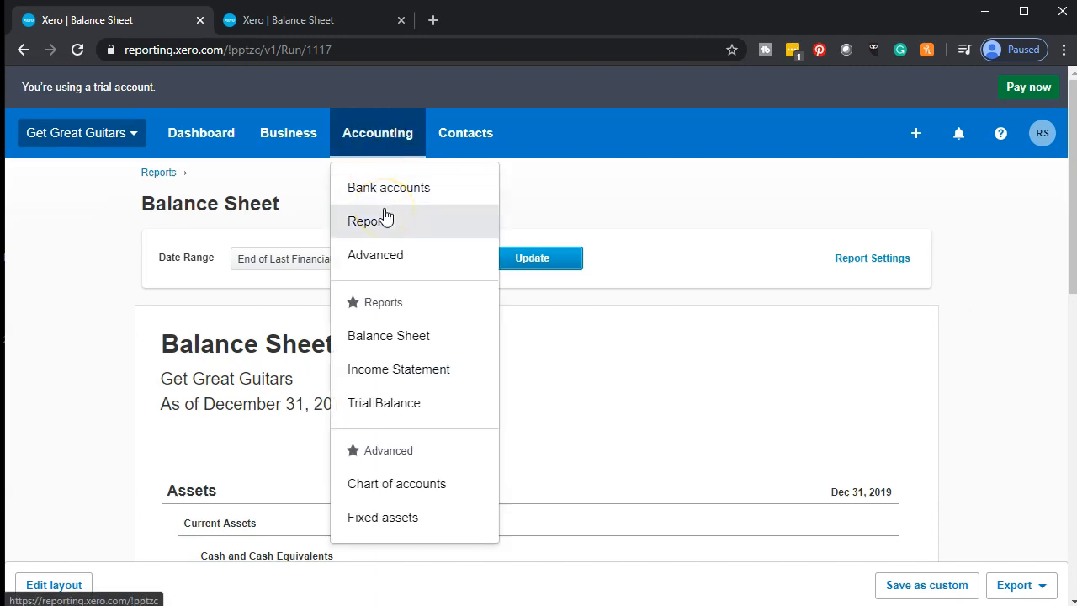
click(408, 230)
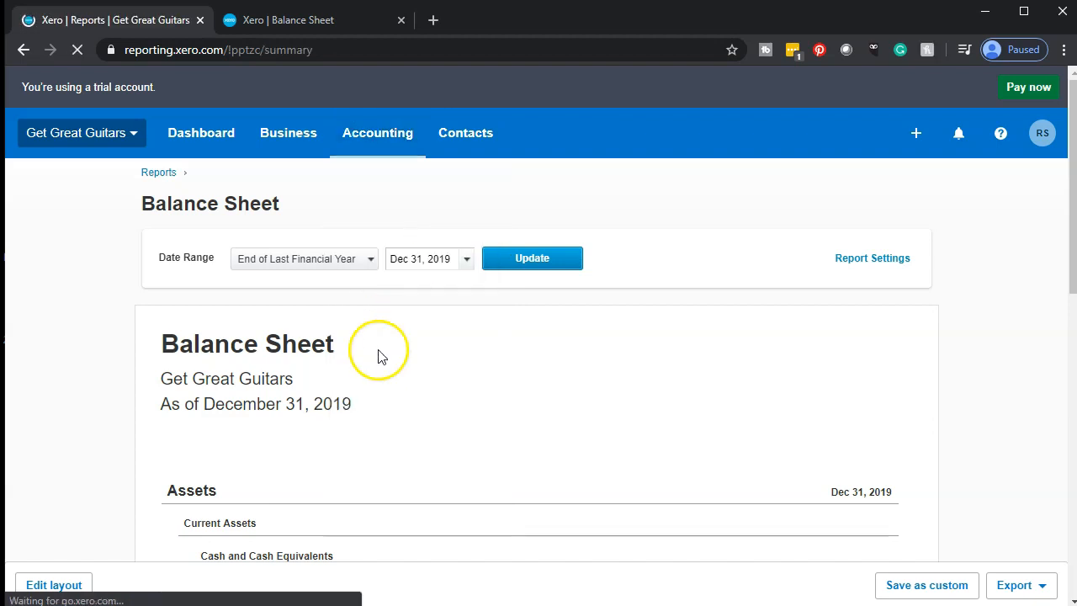
Open the Journal Report from the accounting reports and start a new manual journal.
scroll(377, 358, down, 3)
scroll(377, 360, down, 3)
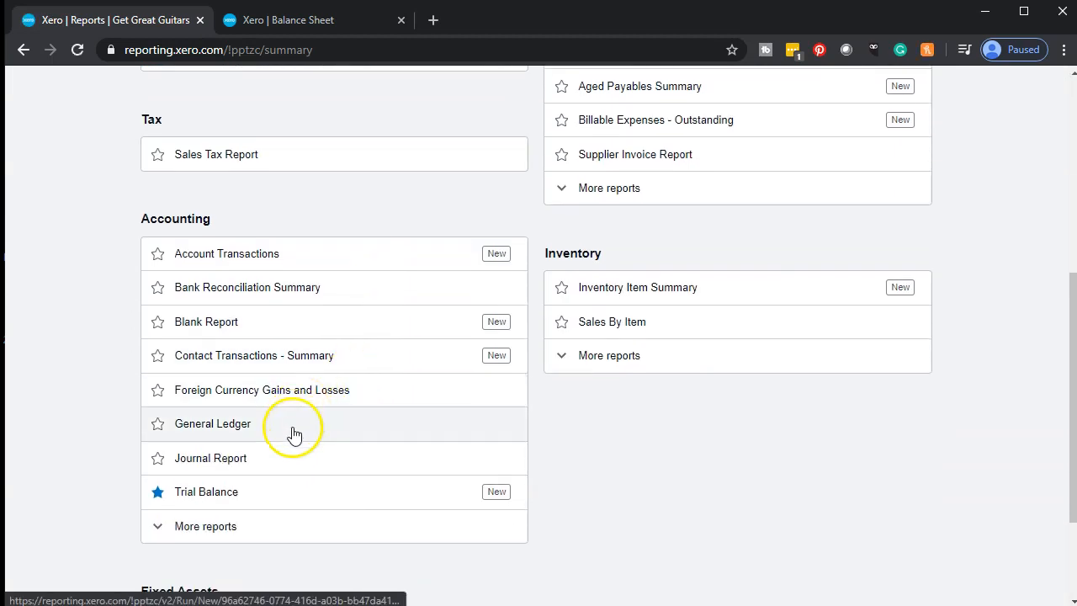
click(286, 457)
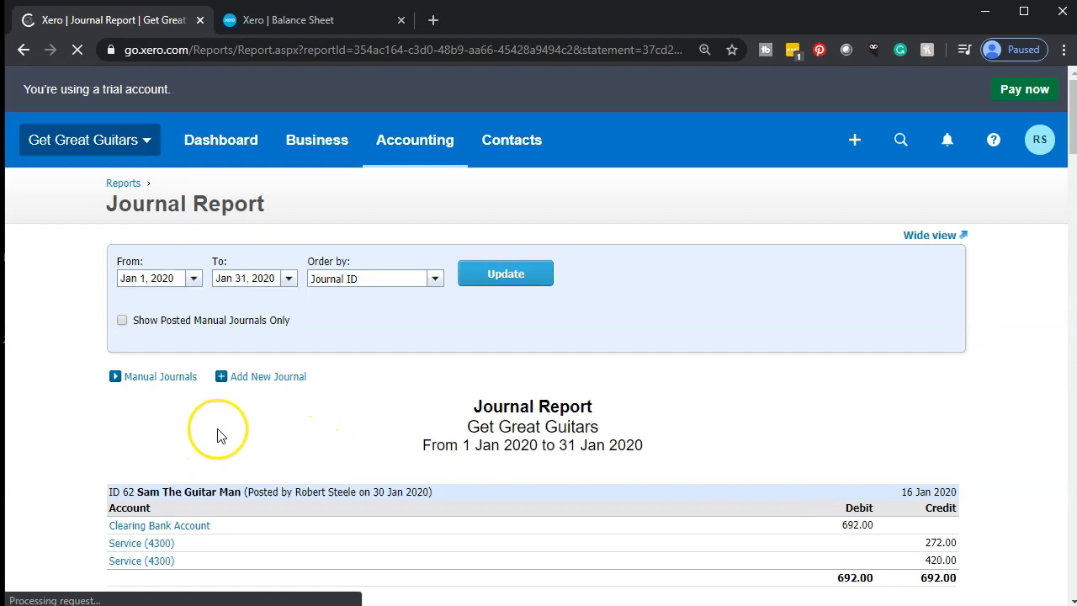
click(286, 384)
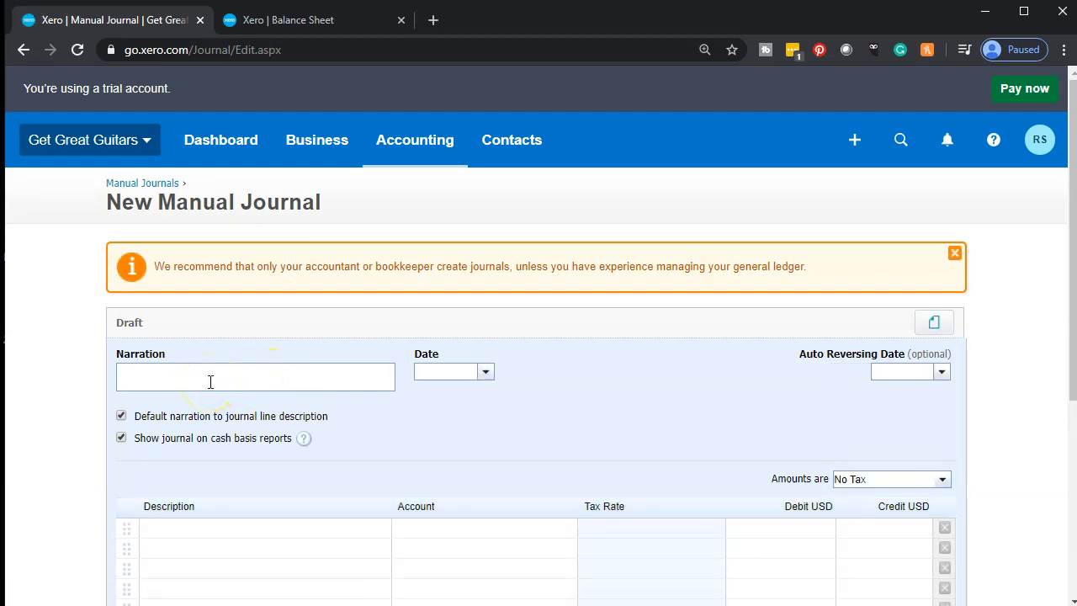
Enter the journal narration "Consolidate loan balances" and set the date to Jan 31, 2020.
text(Consolidate loan balances)
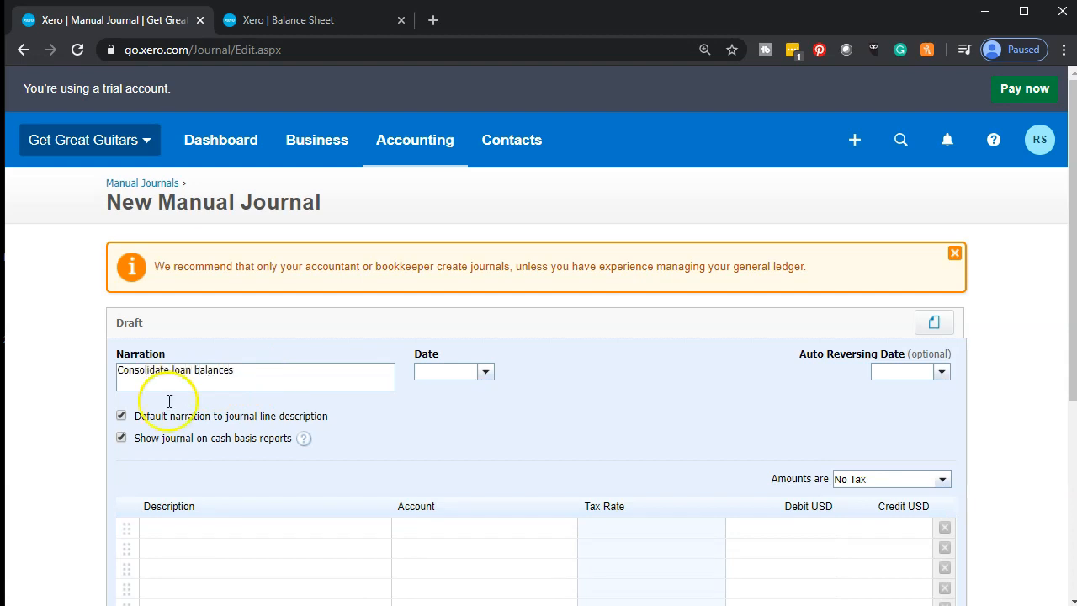
key(ctrl+plus)
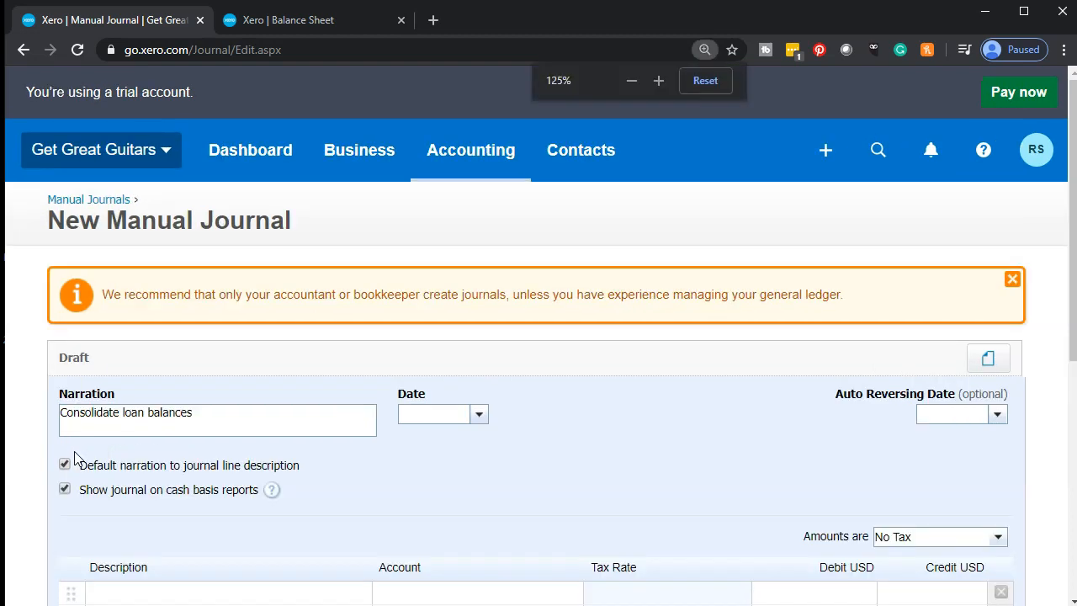
click(479, 415)
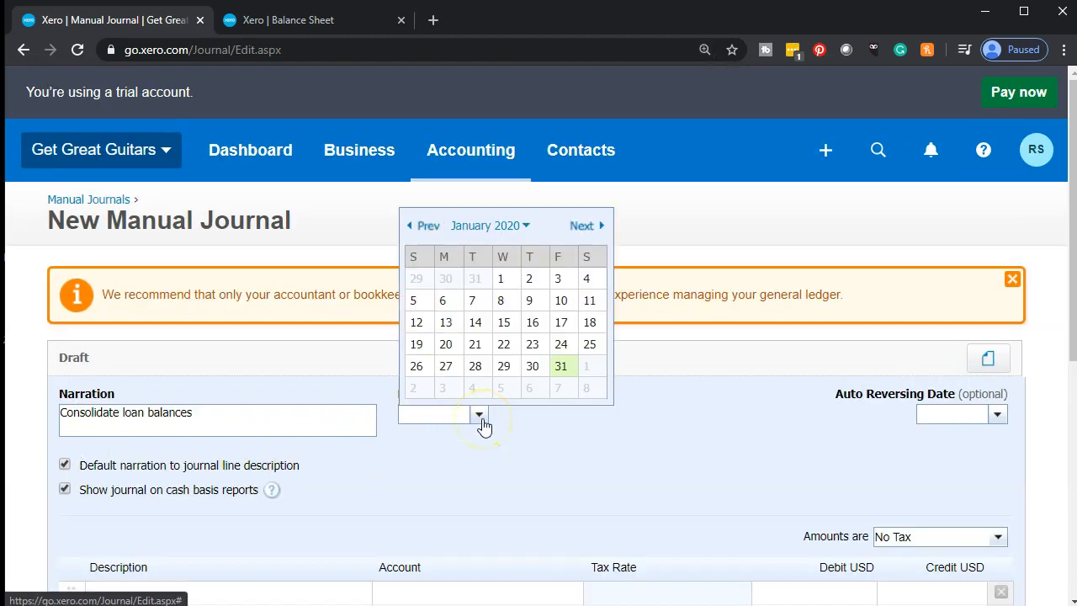
click(561, 367)
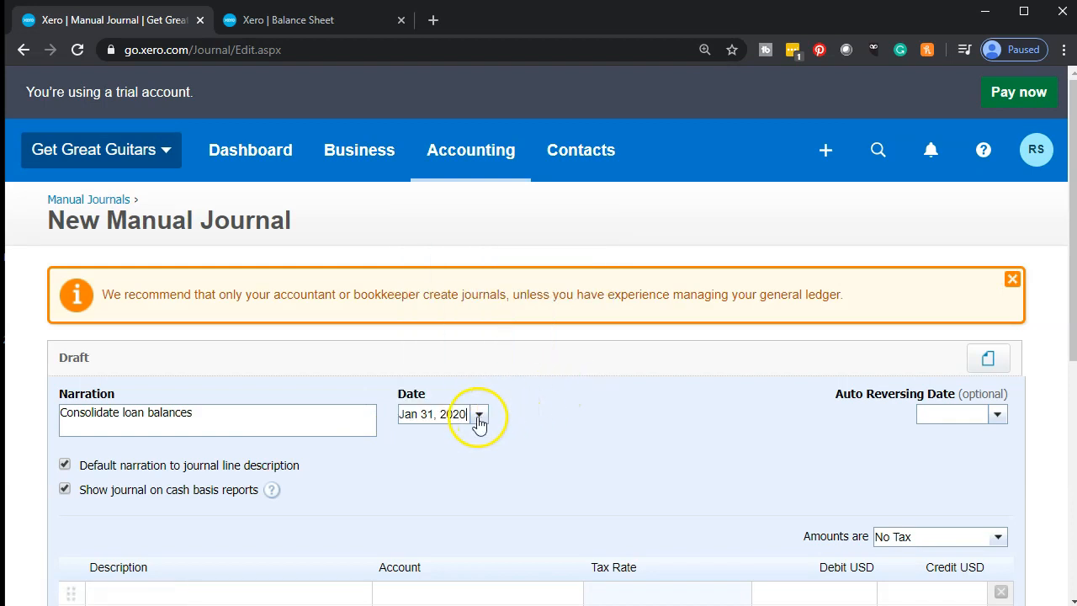
Check the balances of the two long-term notes payable on the balance sheet and return to the journal.
scroll(478, 418, down, 2)
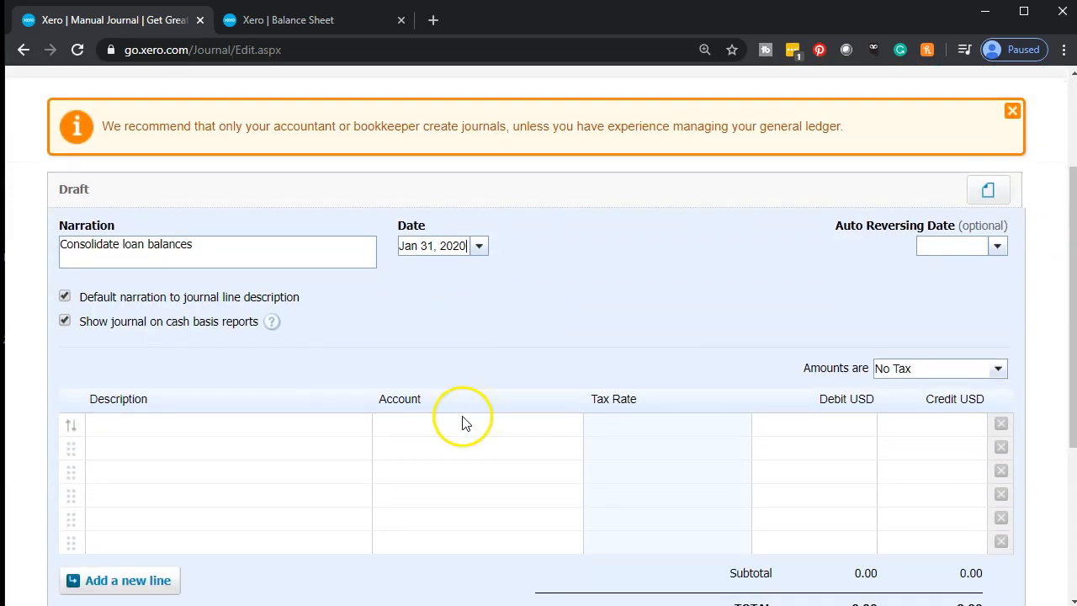
click(283, 22)
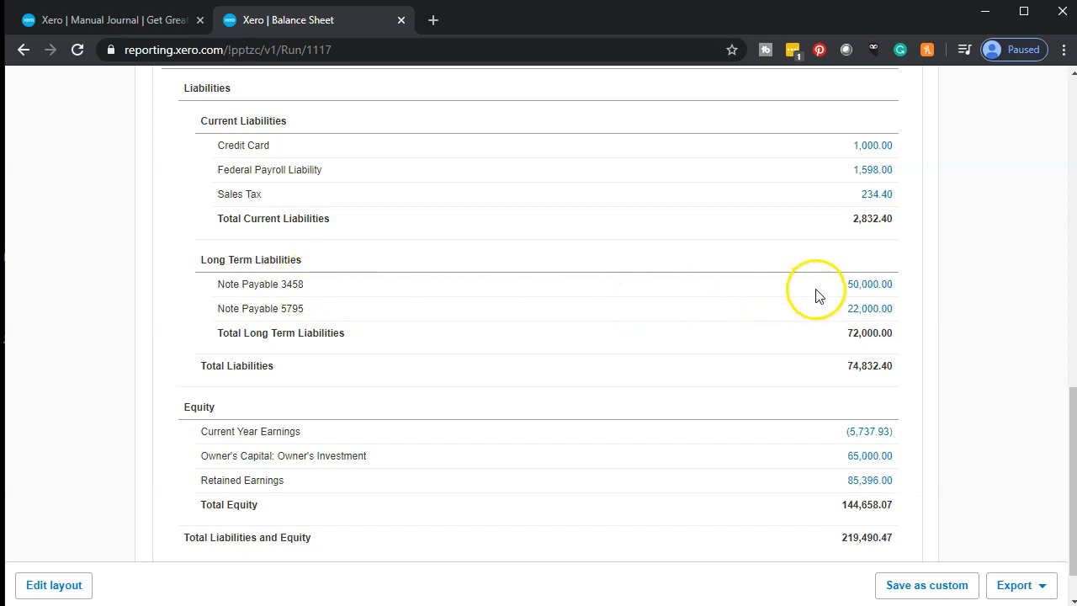
click(126, 27)
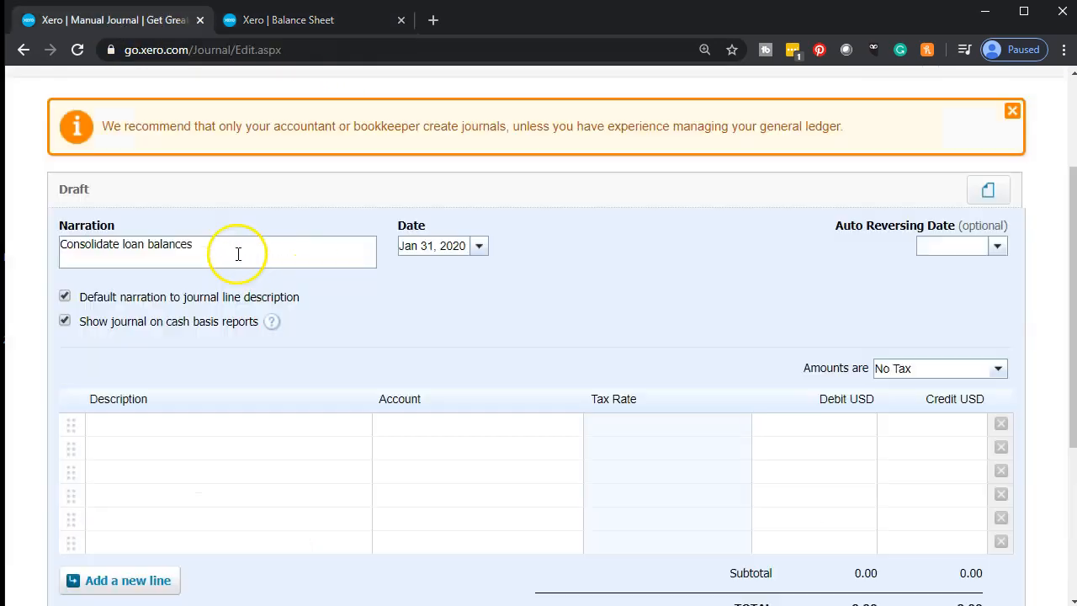
click(174, 429)
text(no)
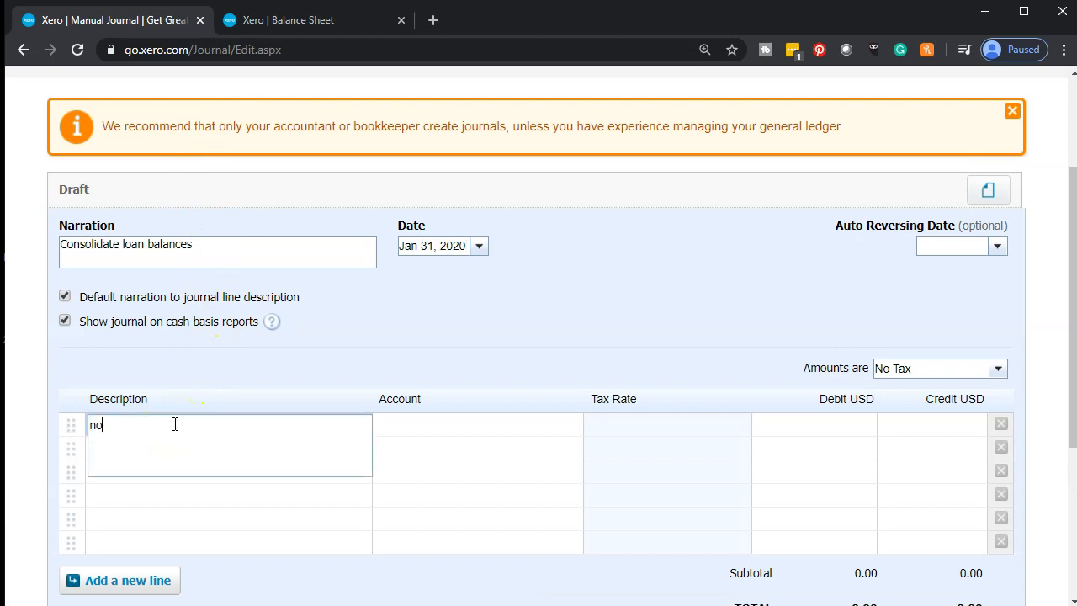
key(BackSpace)
key(BackSpace)
key(Tab)
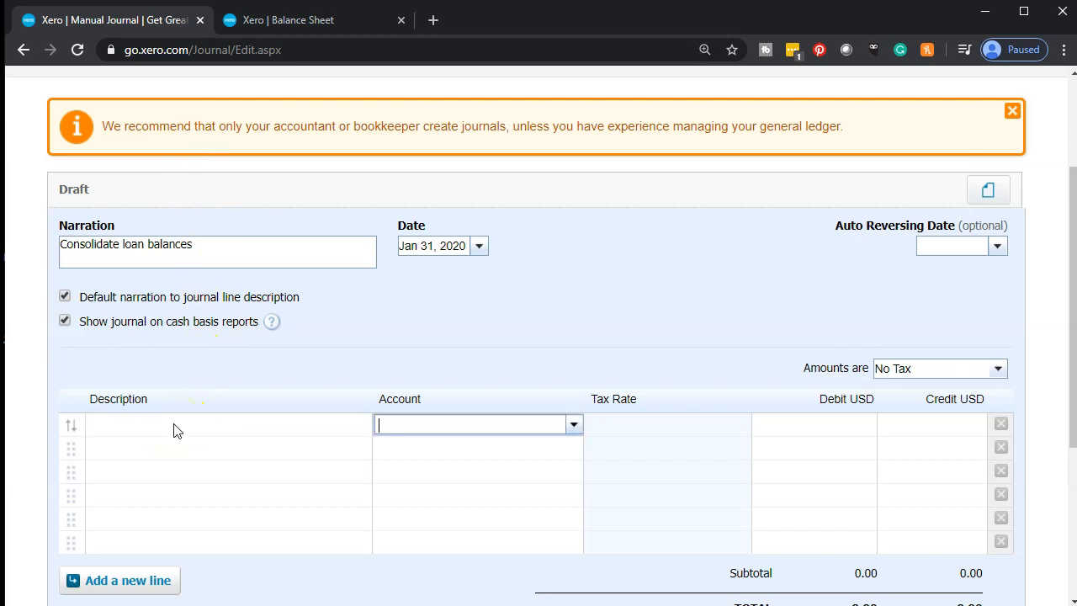
Fill the first journal line with the narration text as its description and assign account 2810 - Note Payable 3458.
click(245, 258)
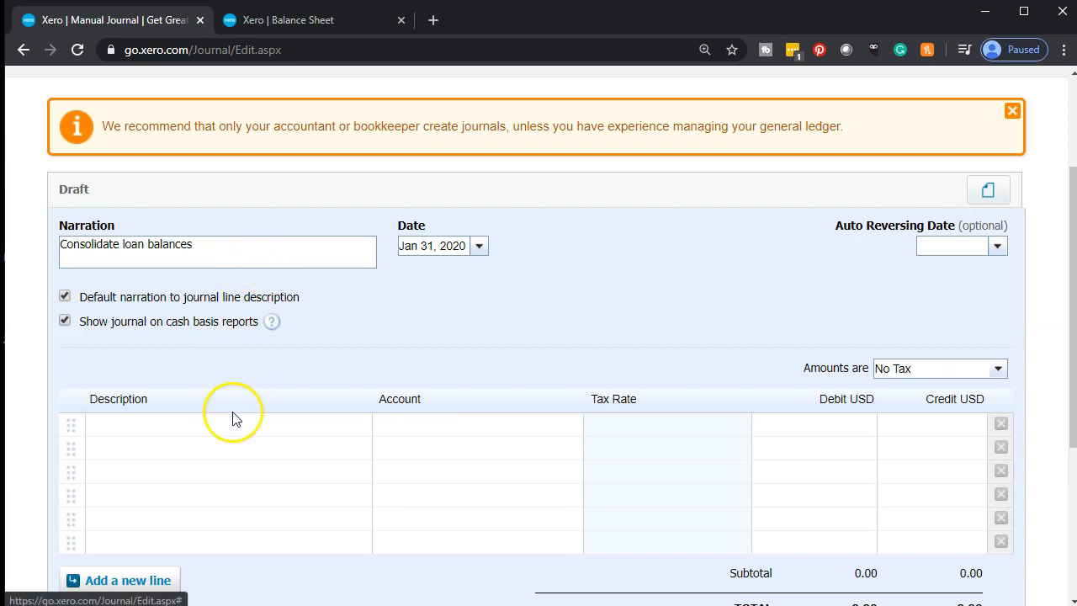
triple_click(212, 243)
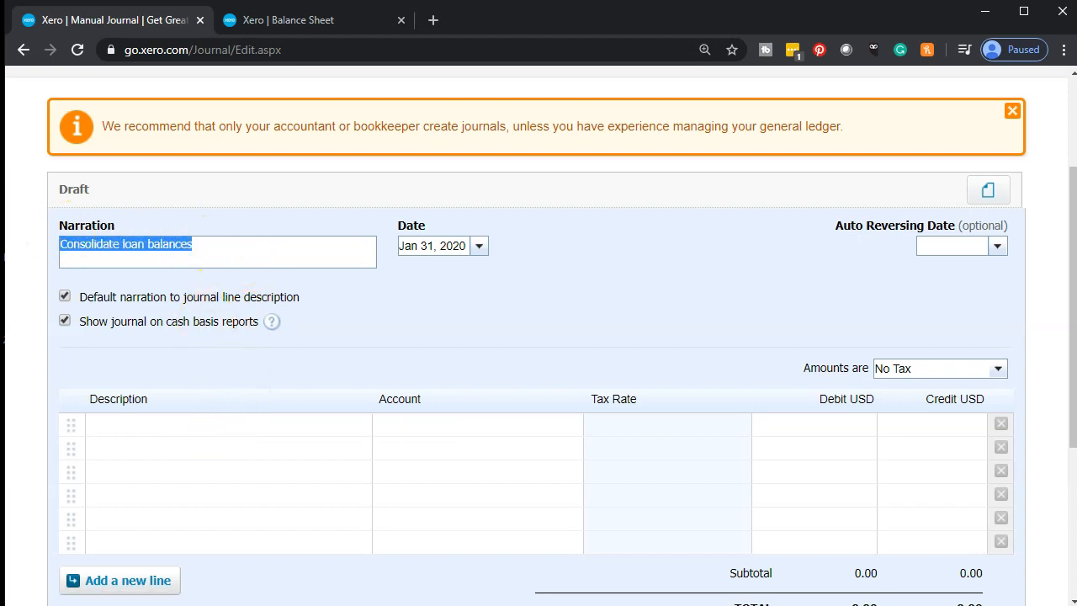
click(168, 426)
click(166, 427)
key(Tab)
text(notes)
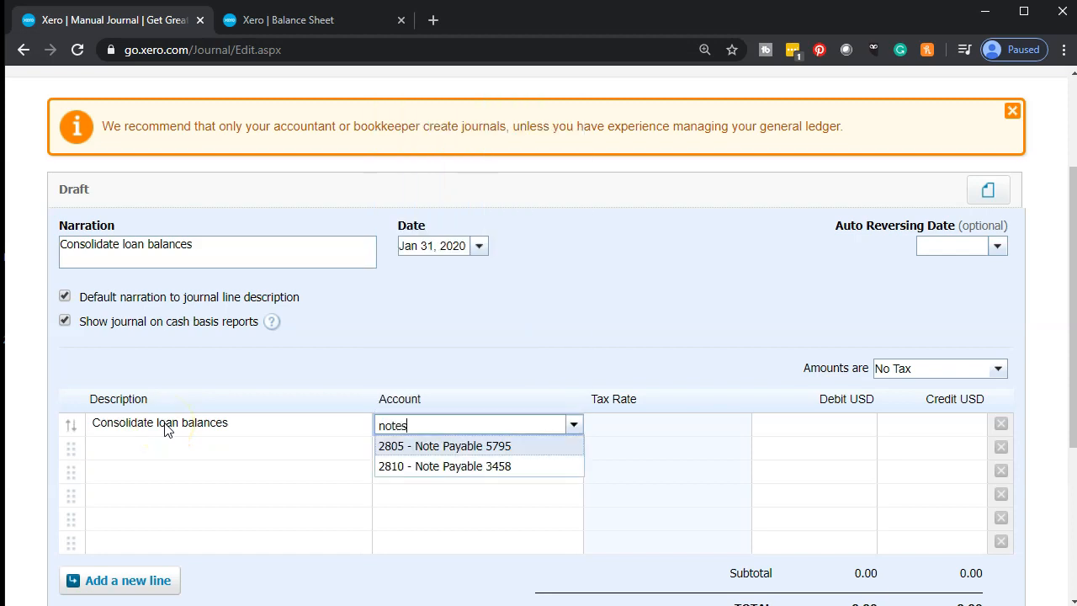
key(BackSpace)
click(425, 467)
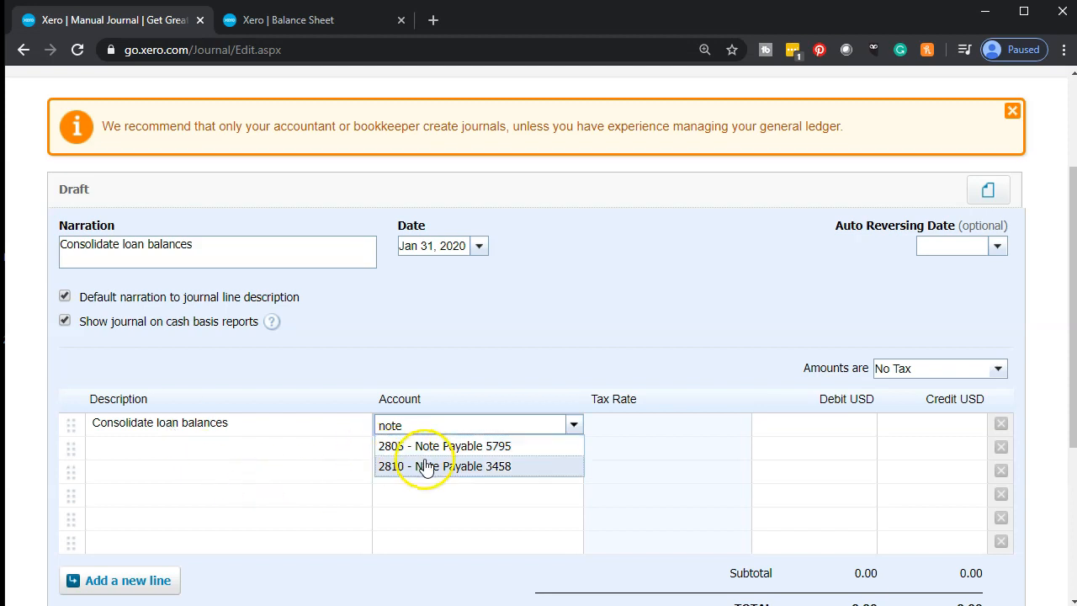
Look up the Note Payable 5795 balance on the balance sheet and enter 22000 as the first line's credit.
key(Tab)
key(Tab)
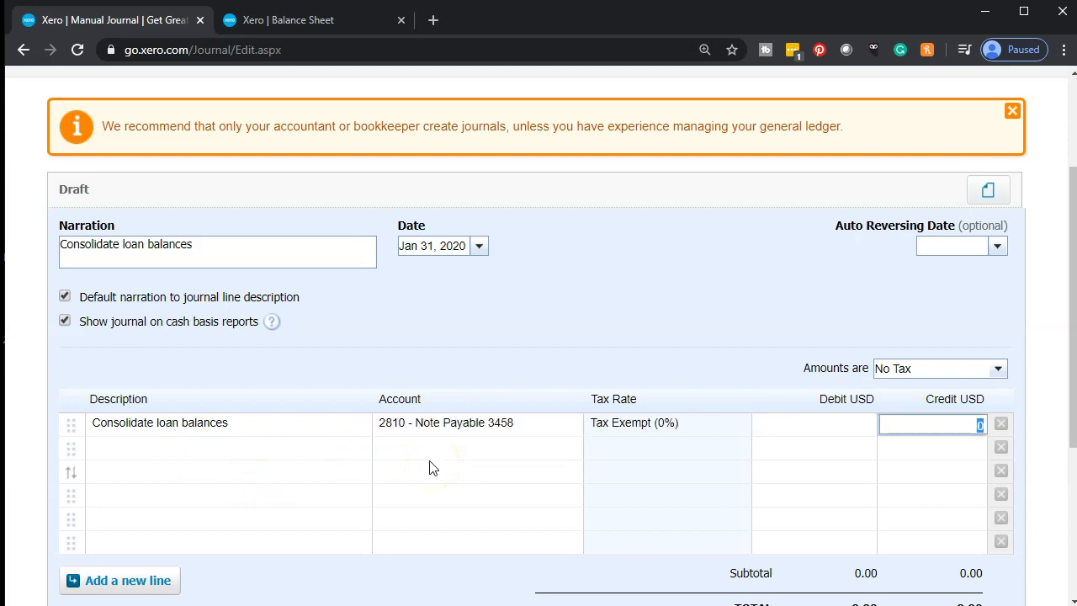
click(290, 27)
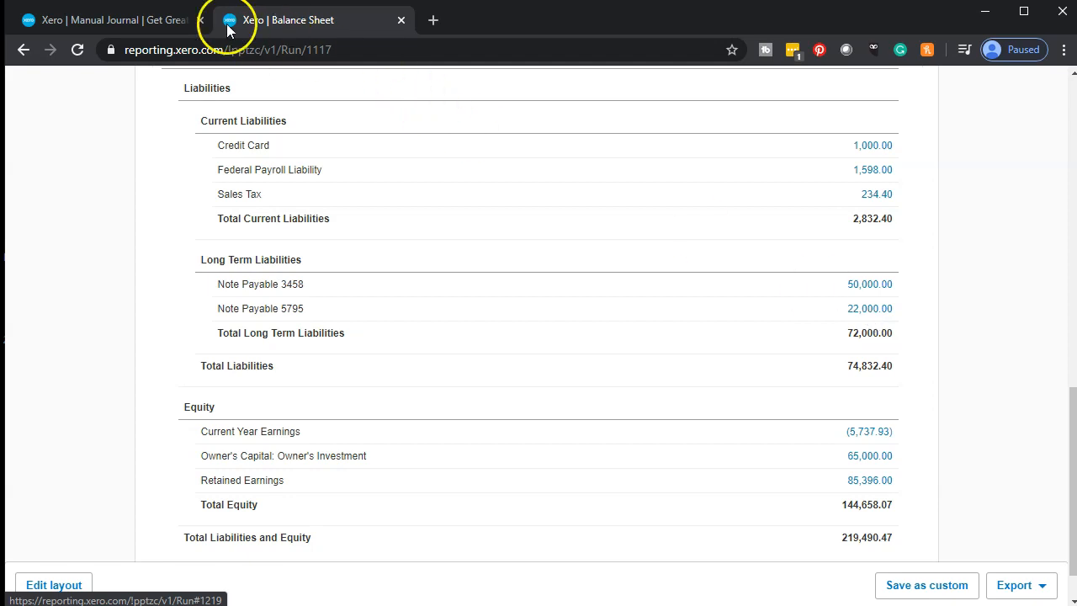
click(136, 27)
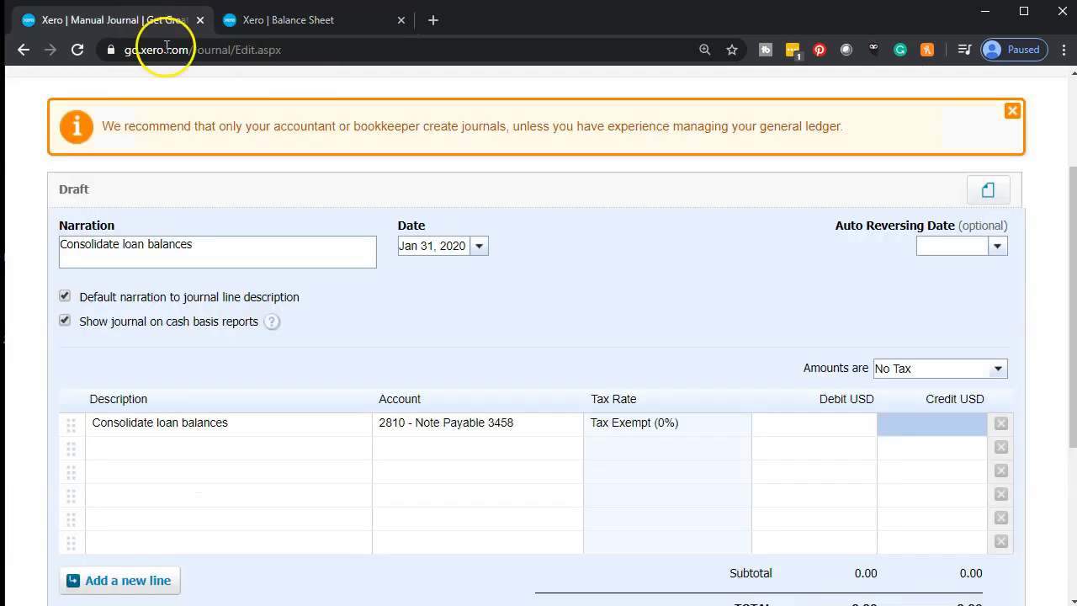
click(918, 425)
text(22000)
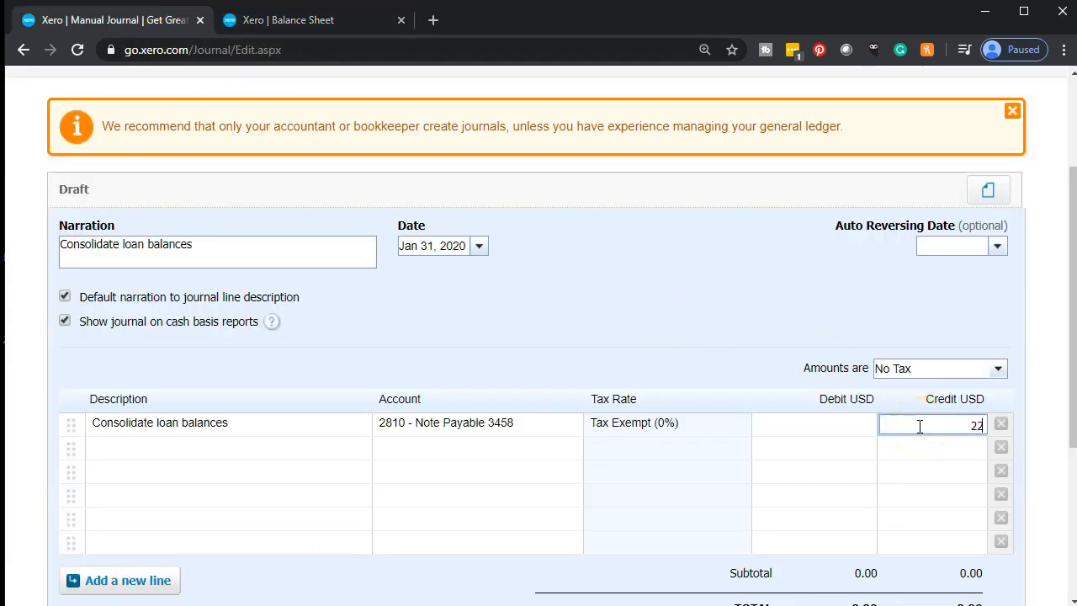
key(Tab)
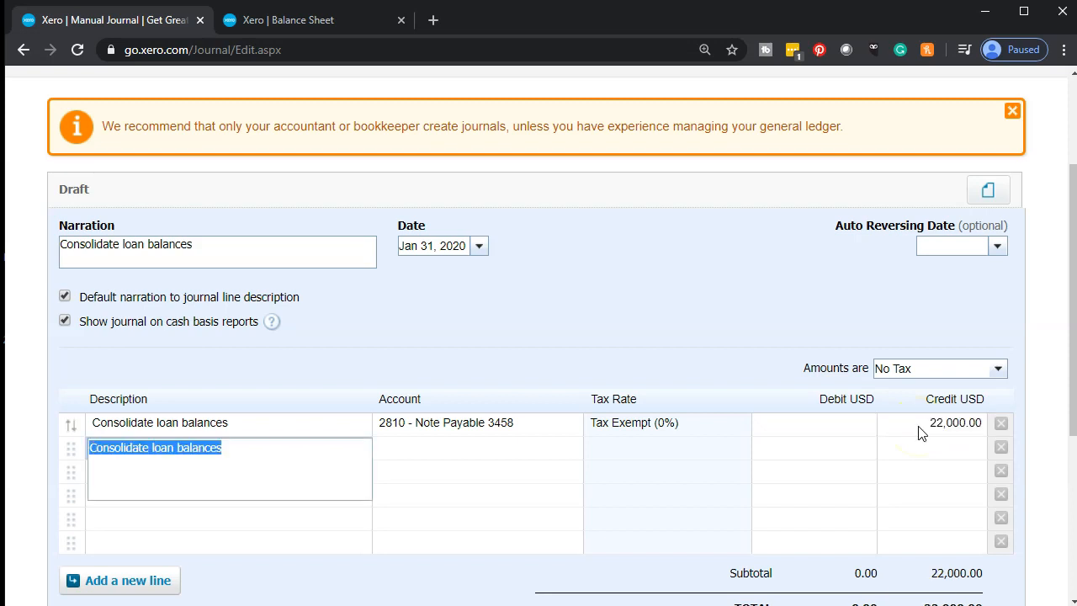
Add a second "Consolidate loan balances" line to account 2805 - Note Payable 5795 with a debit of 22,000.00.
key(Tab)
text(notes)
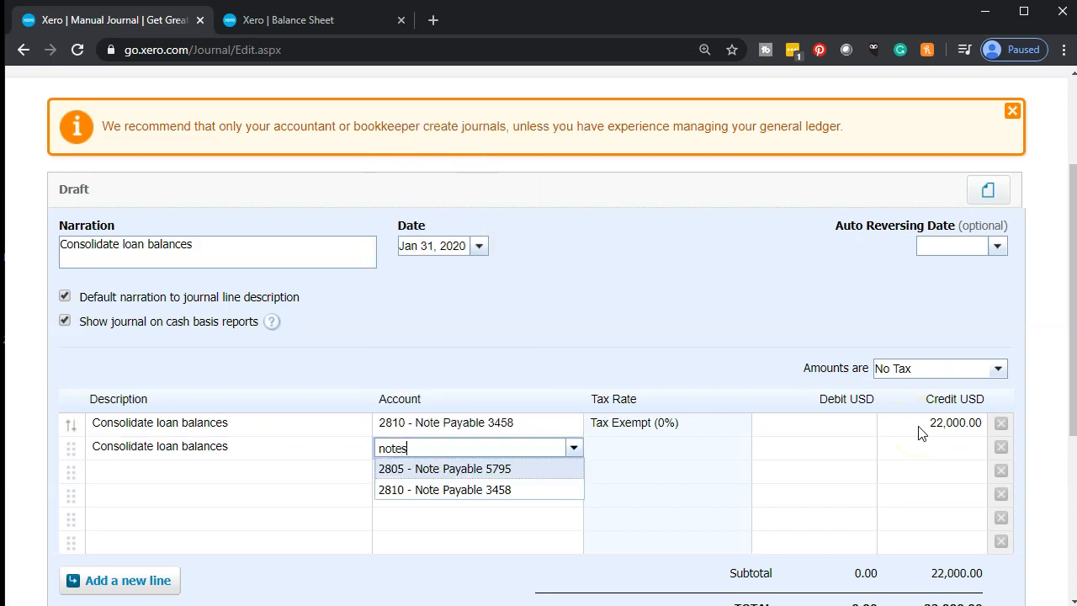
key(BackSpace)
key(Down)
key(Up)
key(Tab)
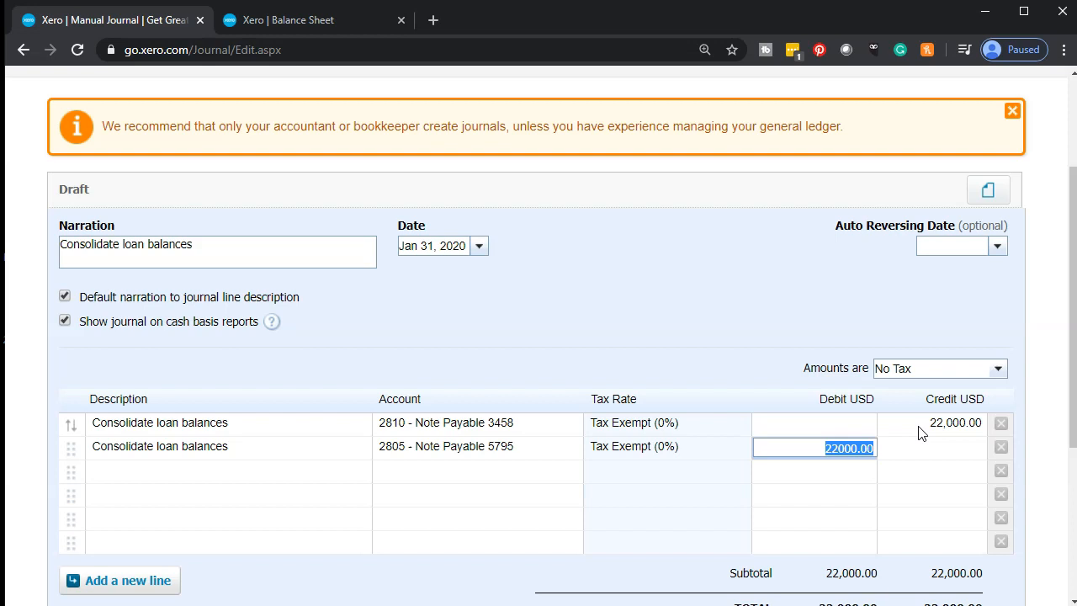
key(Tab)
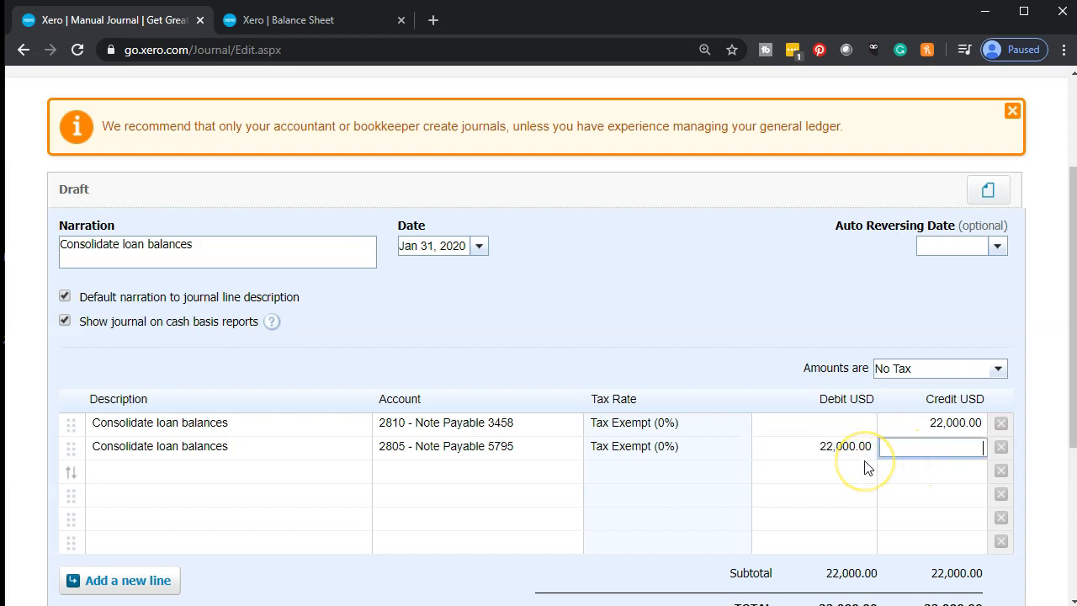
key(Tab)
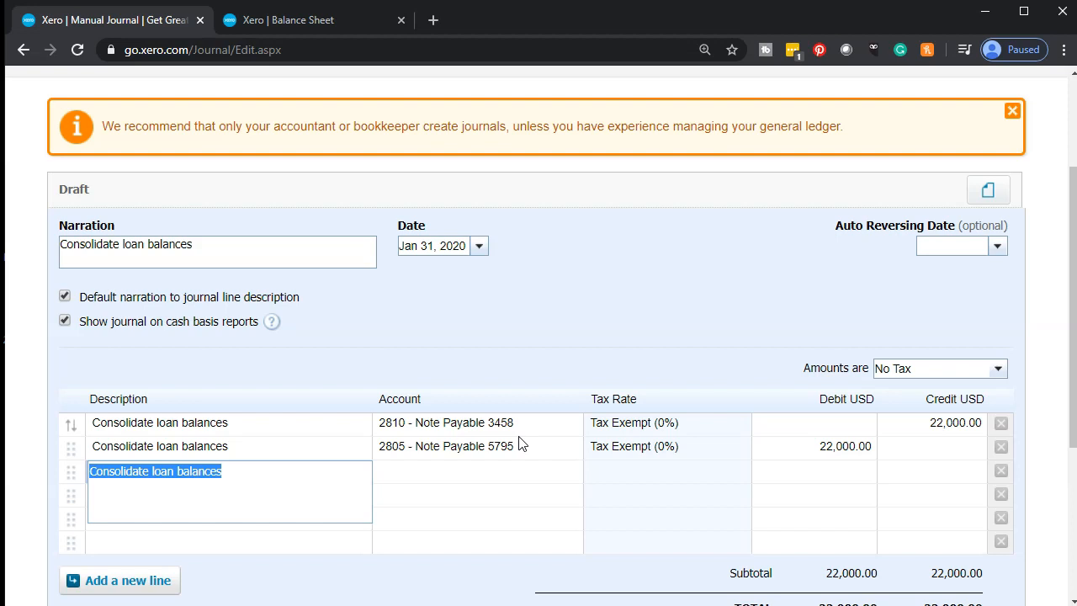
Post the completed manual journal that consolidates the loan balances.
scroll(519, 443, down, 2)
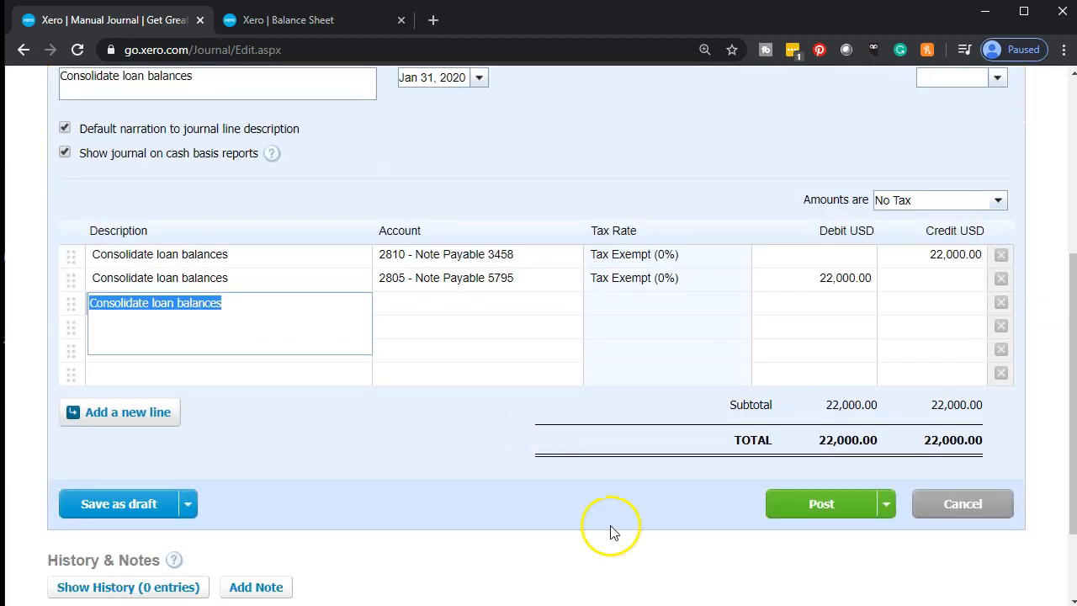
click(798, 525)
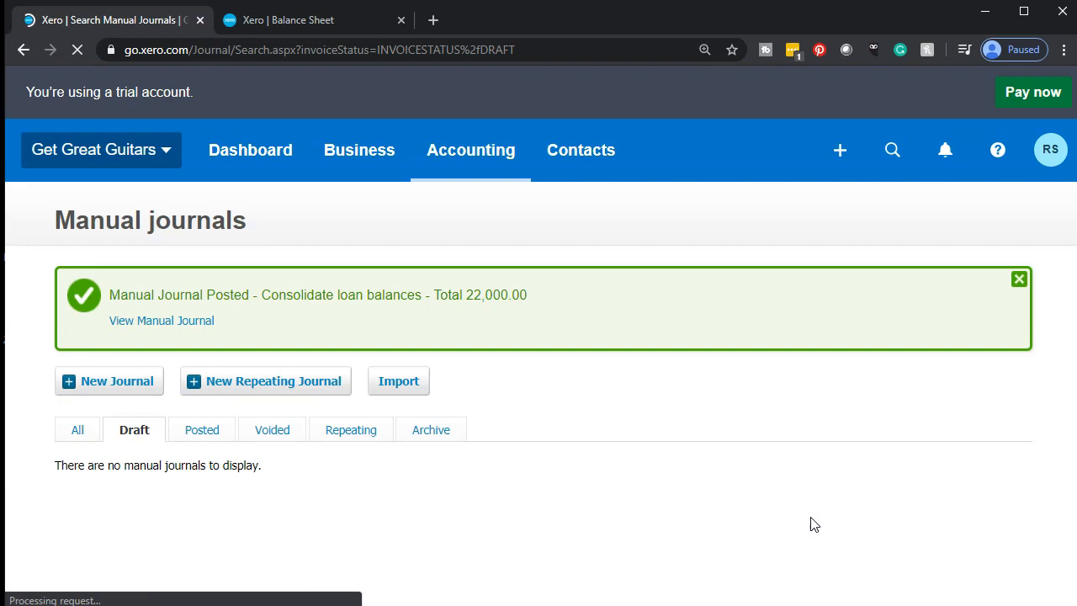
Update the balance sheet as of Jan 31, 2020 and check its Long Term Liabilities section at an enlarged page zoom.
click(307, 20)
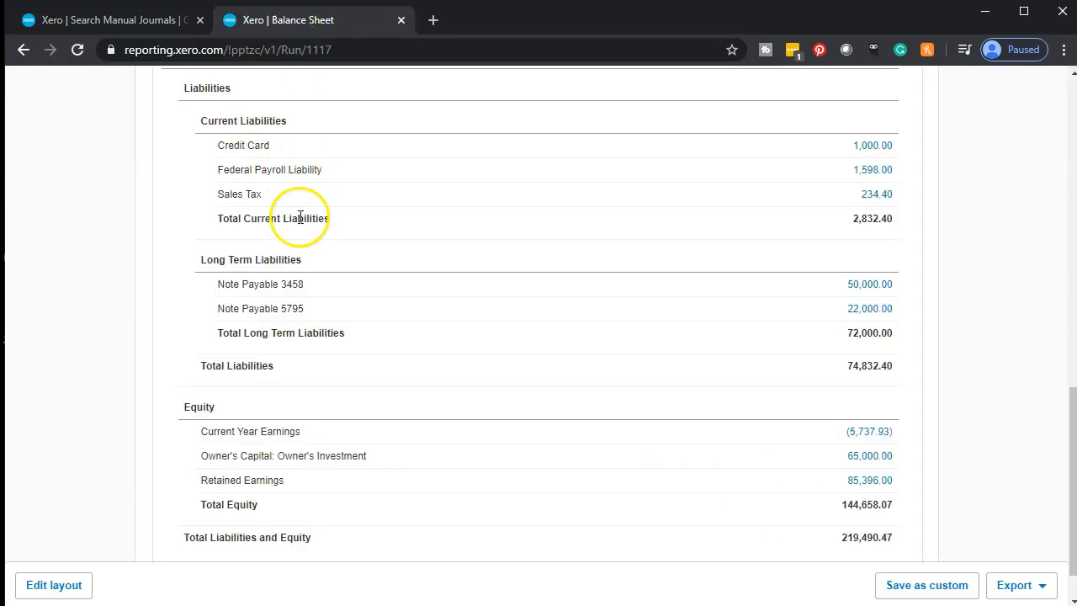
scroll(305, 253, up, 15)
click(560, 276)
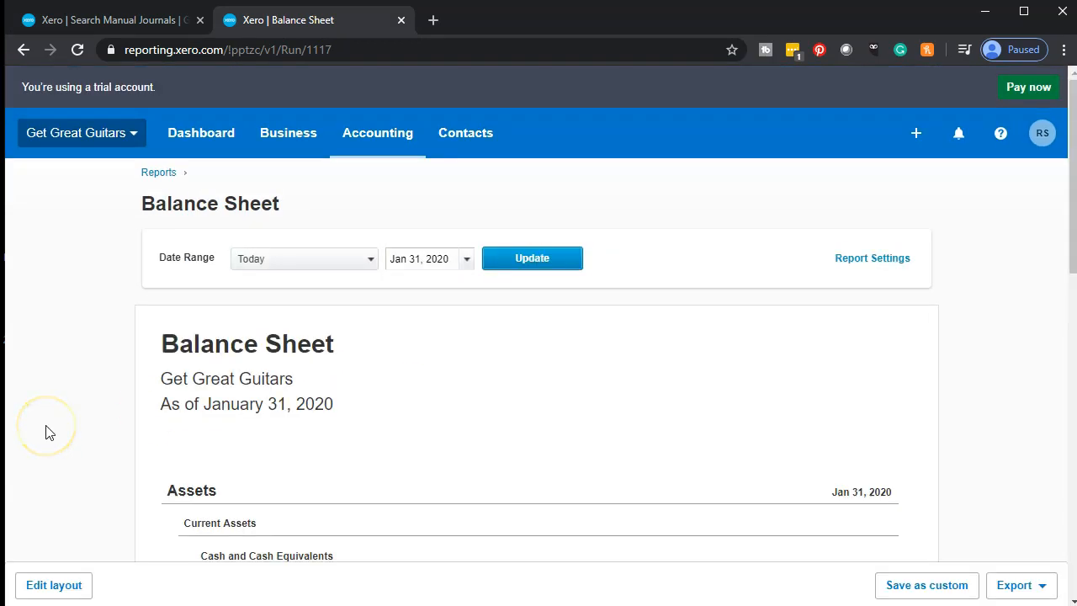
scroll(48, 433, down, 7)
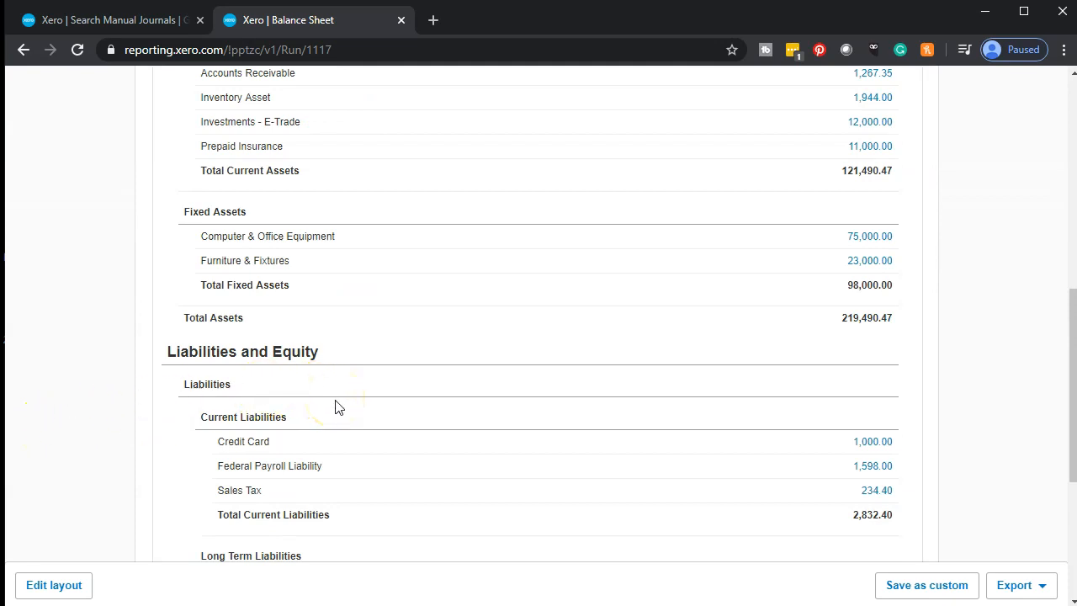
key(ctrl+plus)
key(ctrl+plus)
scroll(335, 407, down, 3)
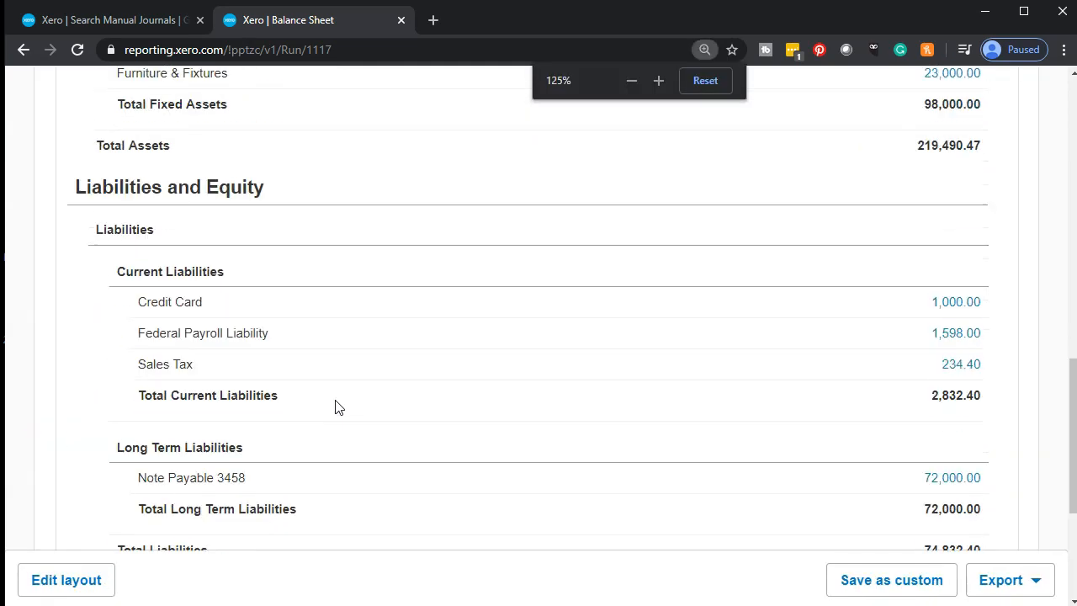
scroll(335, 407, down, 1)
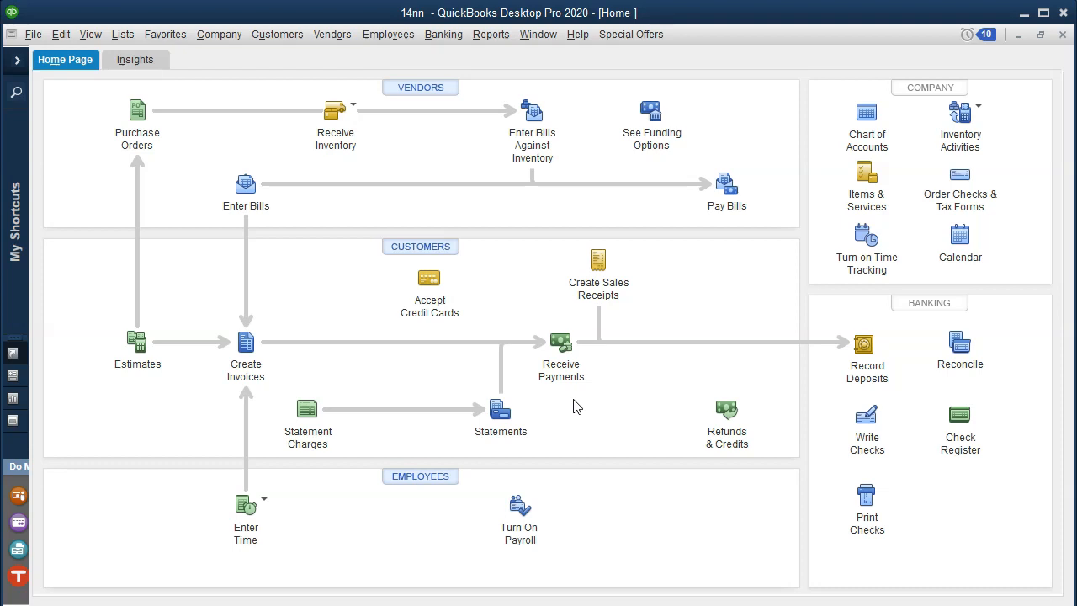
Switch from QuickBooks back to Xero, review the transactions behind the Note Payable 3458 balance, and return to the balance sheet.
click(1024, 13)
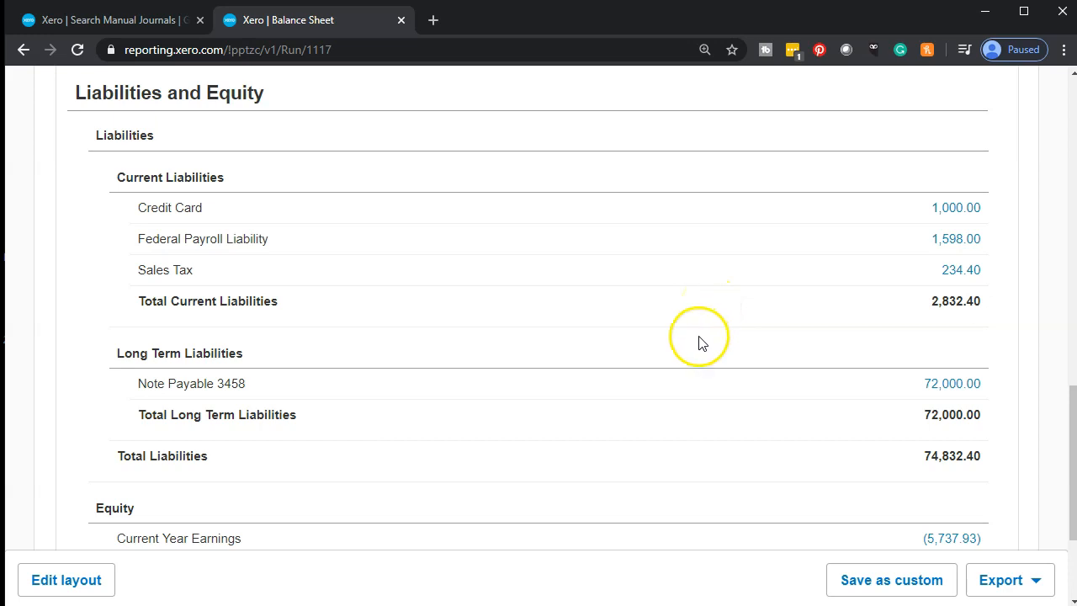
click(966, 385)
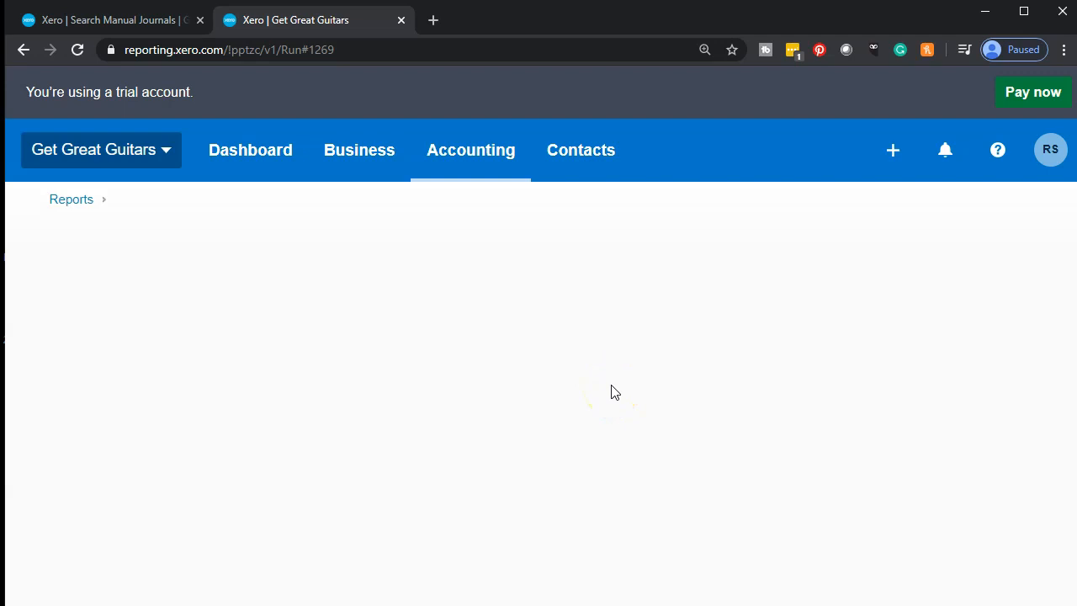
scroll(611, 393, down, 3)
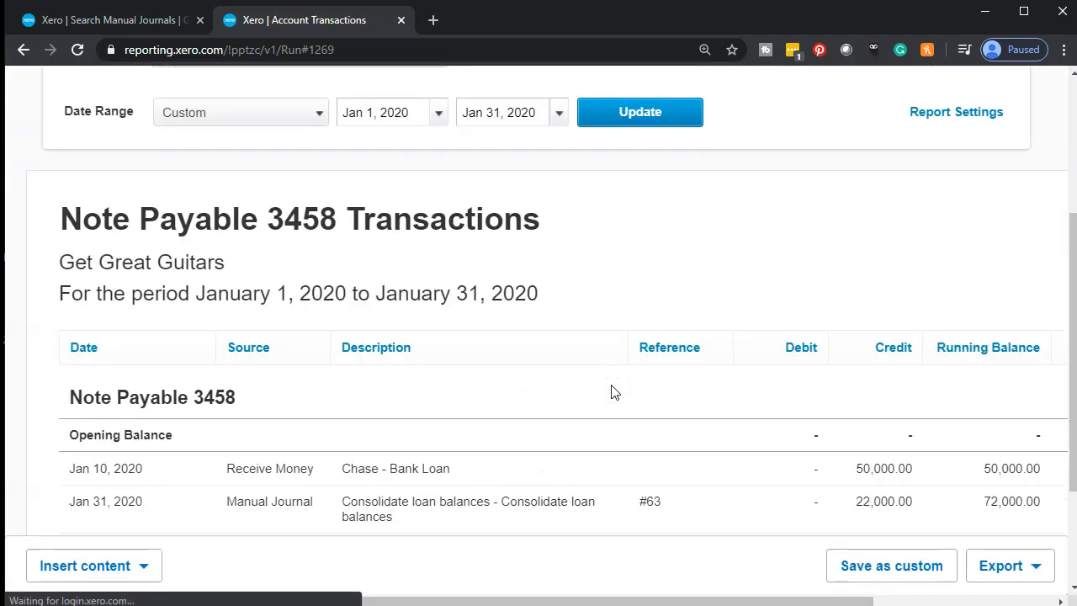
scroll(612, 392, down, 2)
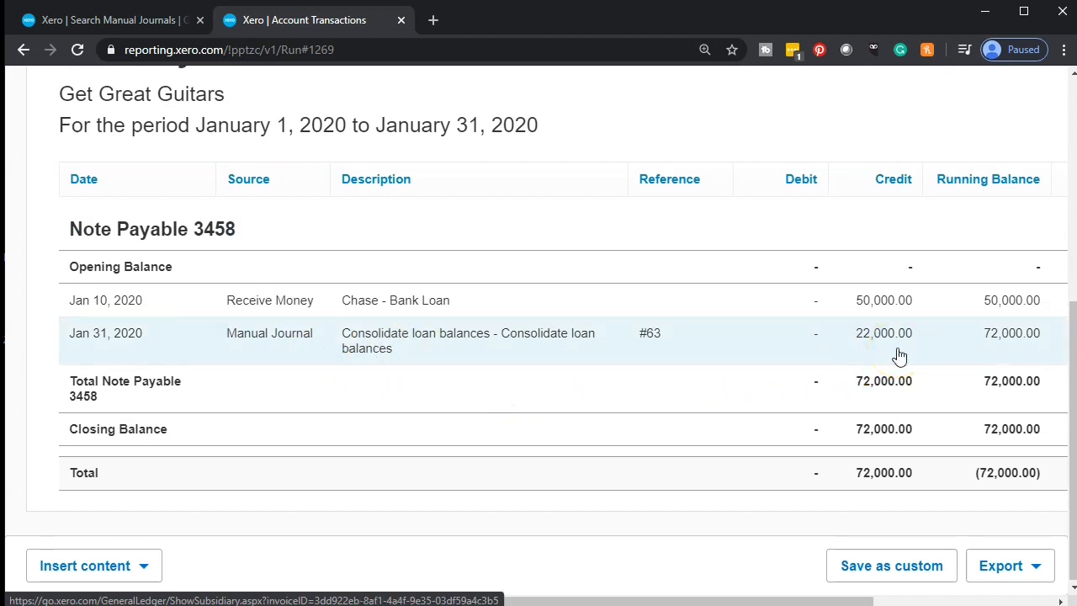
scroll(360, 457, up, 1)
scroll(360, 457, up, 3)
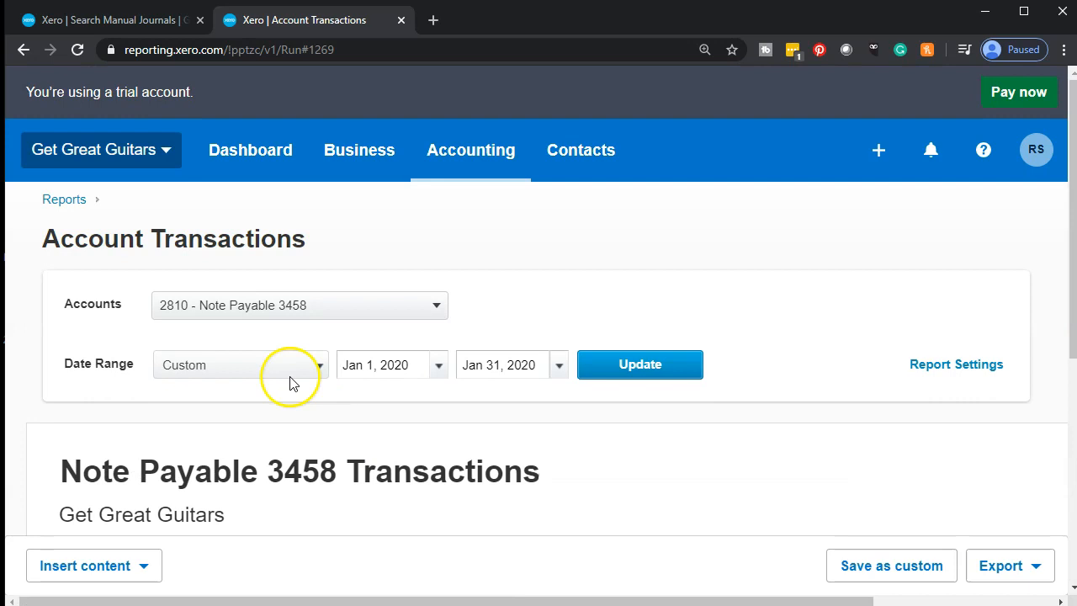
click(24, 50)
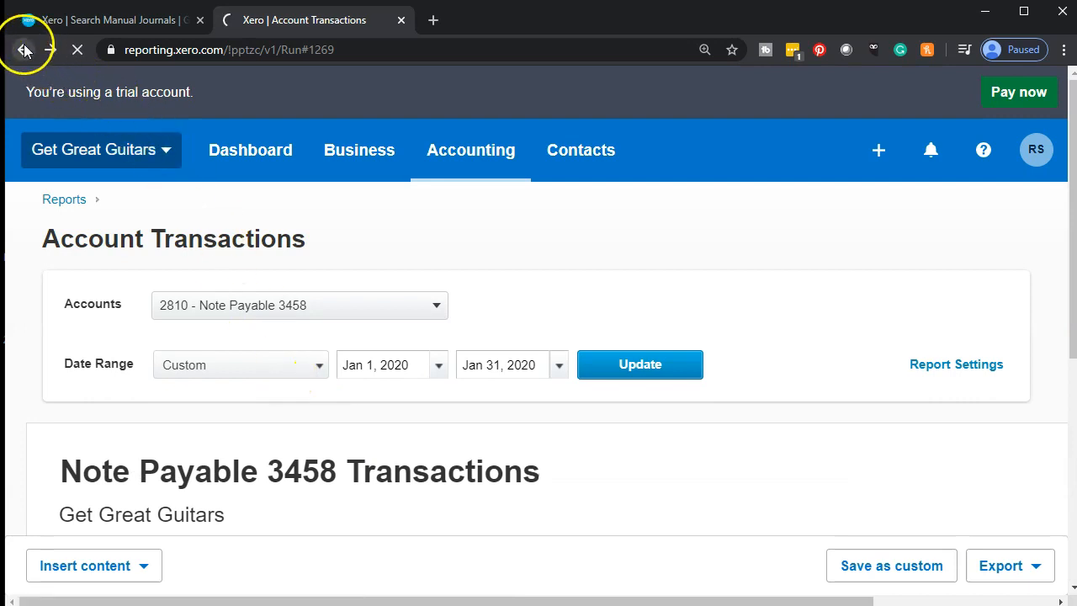